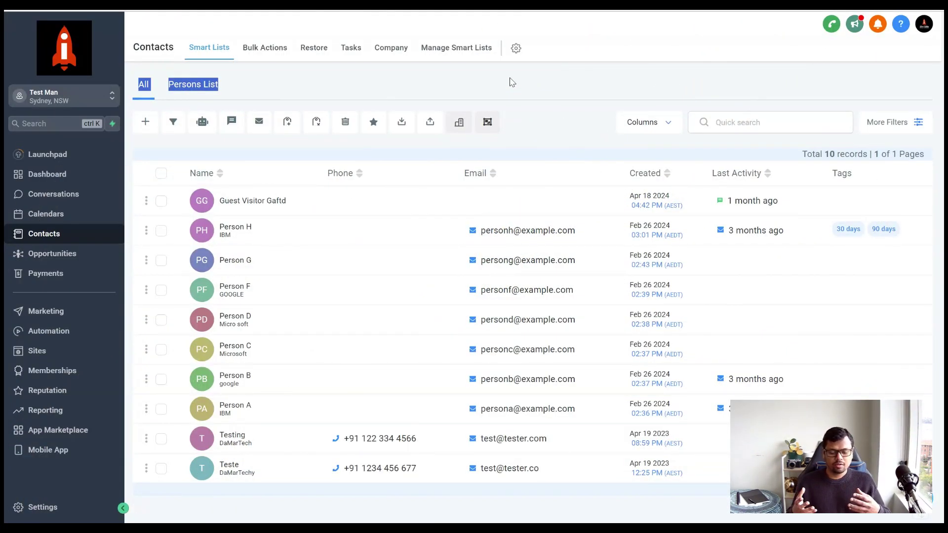
{"action": "left_click", "coordinate": [516, 90]}
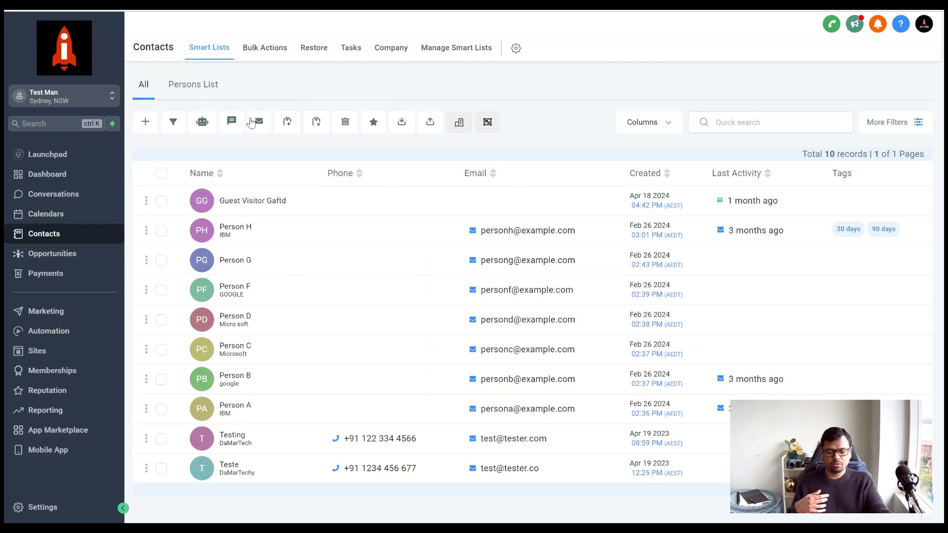
{"action": "left_click", "coordinate": [143, 122]}
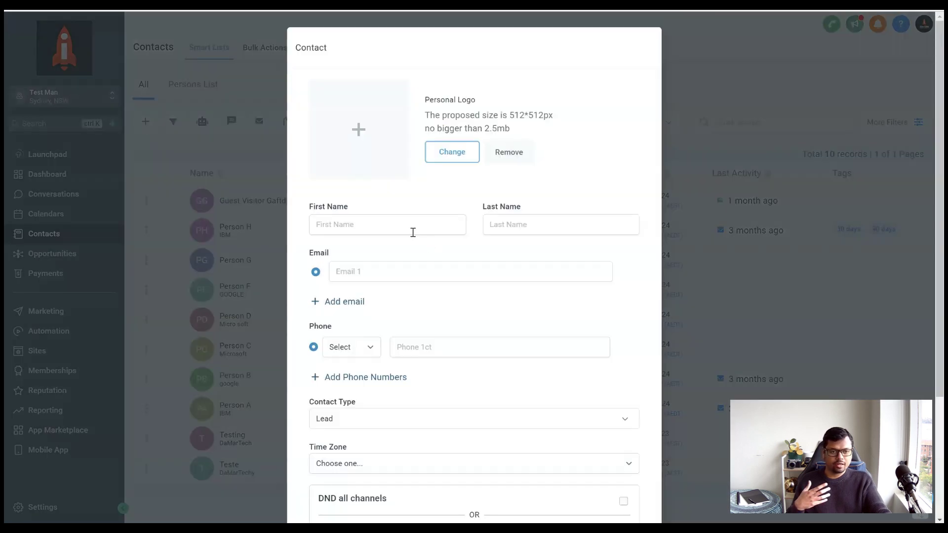
{"action": "left_click", "coordinate": [693, 75]}
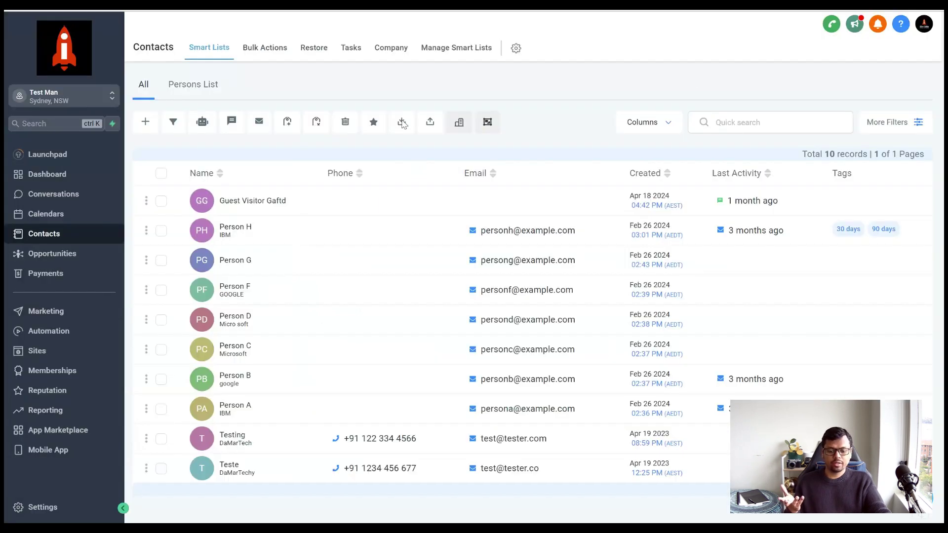
- Open the Person G contact record and review its contact fields down to the Additional Info section
{"action": "left_click", "coordinate": [227, 266]}
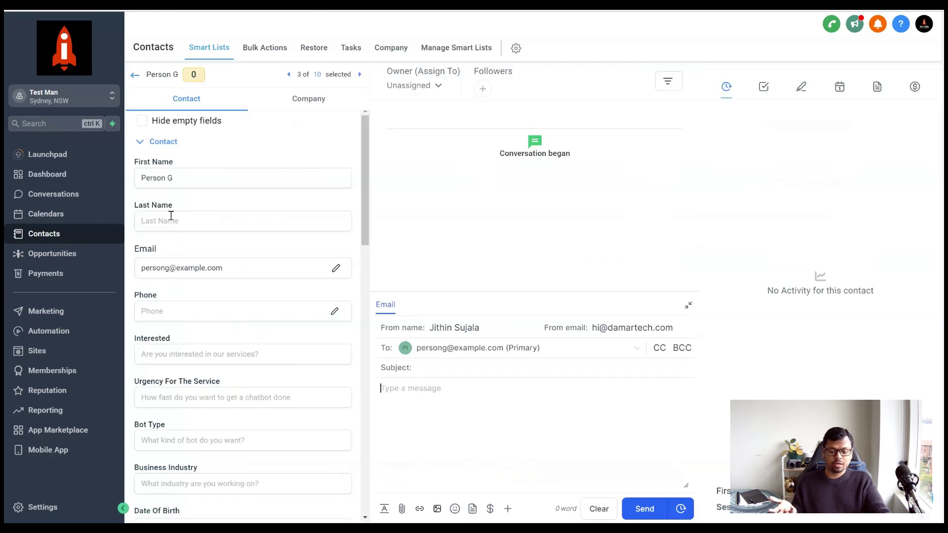
{"action": "scroll", "coordinate": [168, 275], "scroll_direction": "down", "scroll_amount": 1}
{"action": "scroll", "coordinate": [168, 275], "scroll_direction": "down", "scroll_amount": 4}
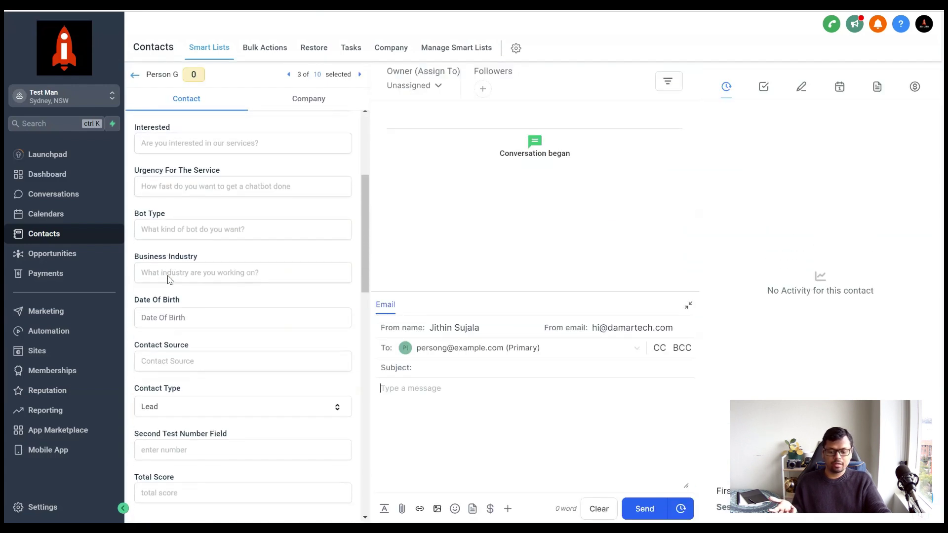
{"action": "scroll", "coordinate": [201, 199], "scroll_direction": "down", "scroll_amount": 2}
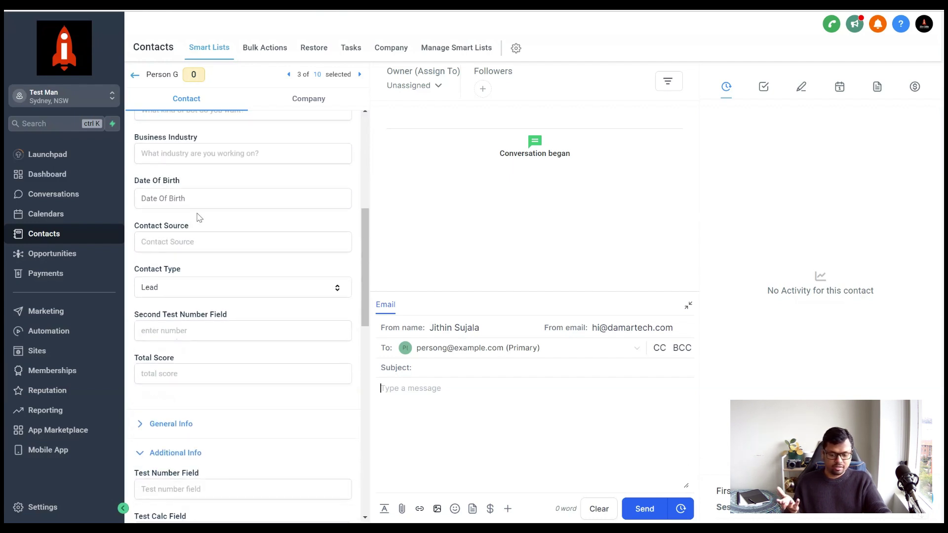
{"action": "scroll", "coordinate": [197, 217], "scroll_direction": "down", "scroll_amount": 2}
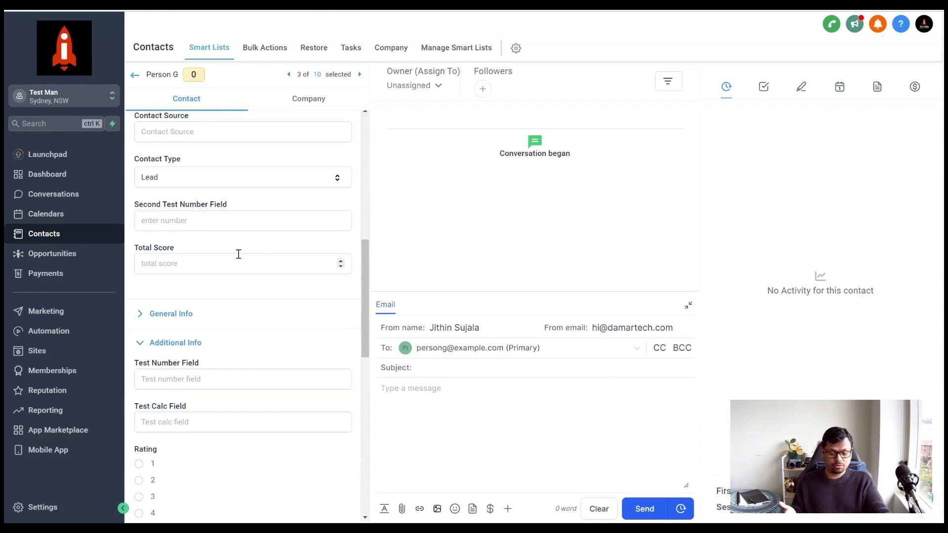
- Create a Single Line custom field named "New field" for the Contact object in the Additional Info group
{"action": "left_click", "coordinate": [43, 512]}
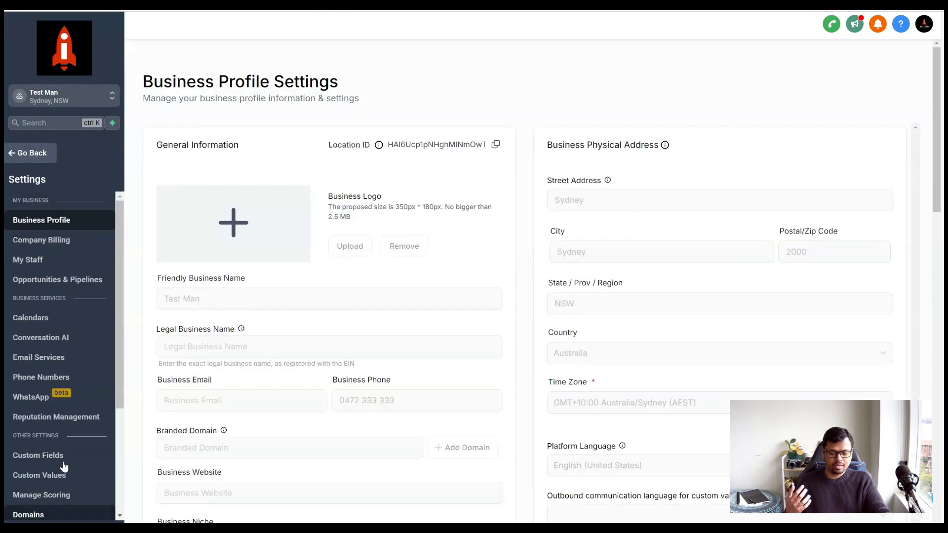
{"action": "left_click", "coordinate": [37, 457]}
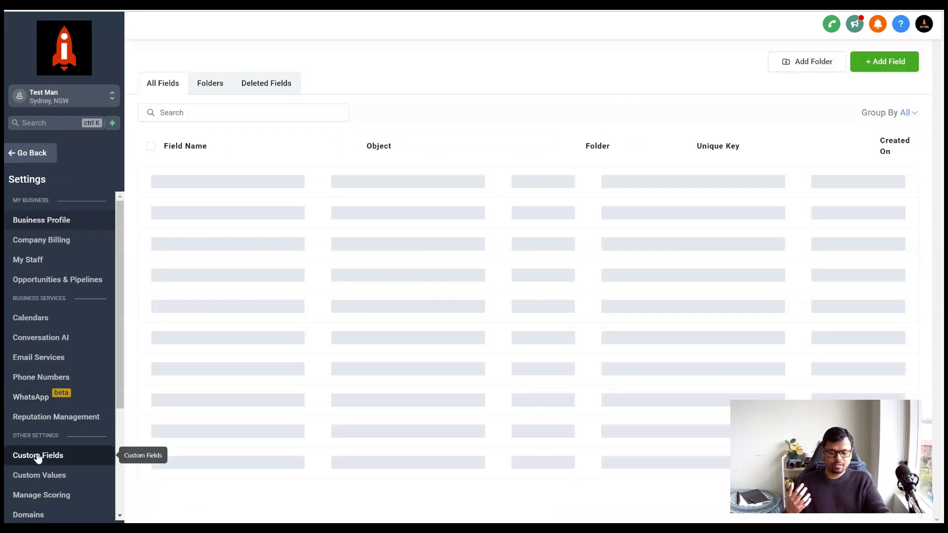
{"action": "left_click", "coordinate": [898, 63]}
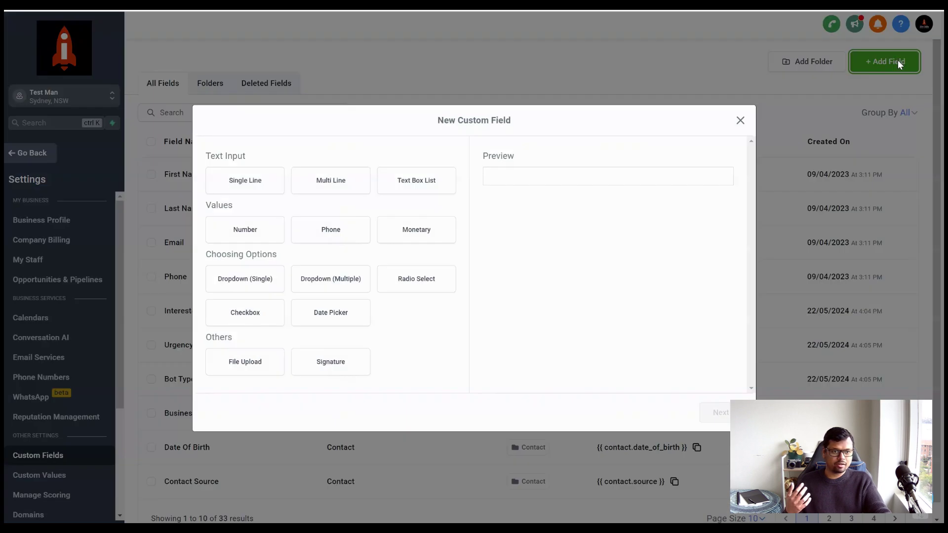
{"action": "left_click", "coordinate": [238, 188]}
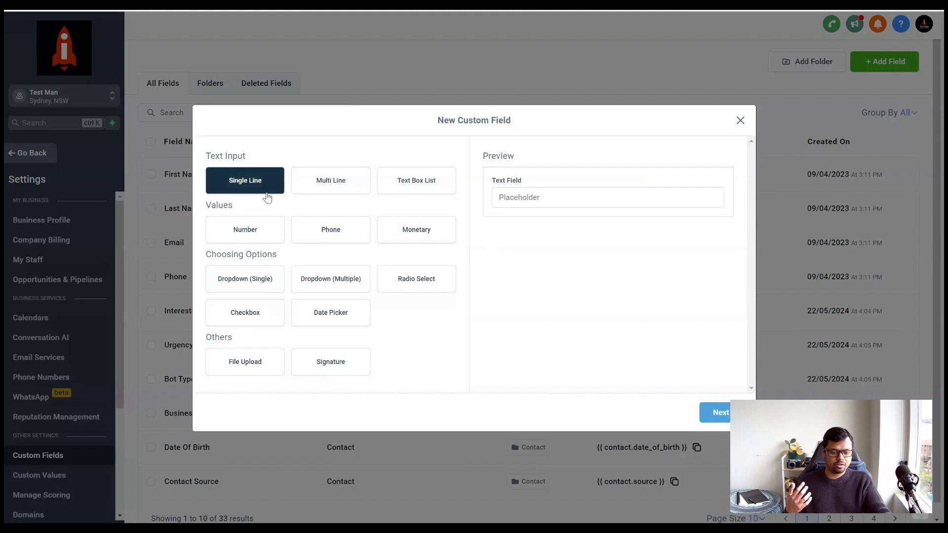
{"action": "left_click", "coordinate": [715, 413]}
{"action": "left_click", "coordinate": [318, 248]}
{"action": "type", "text": "New field"}
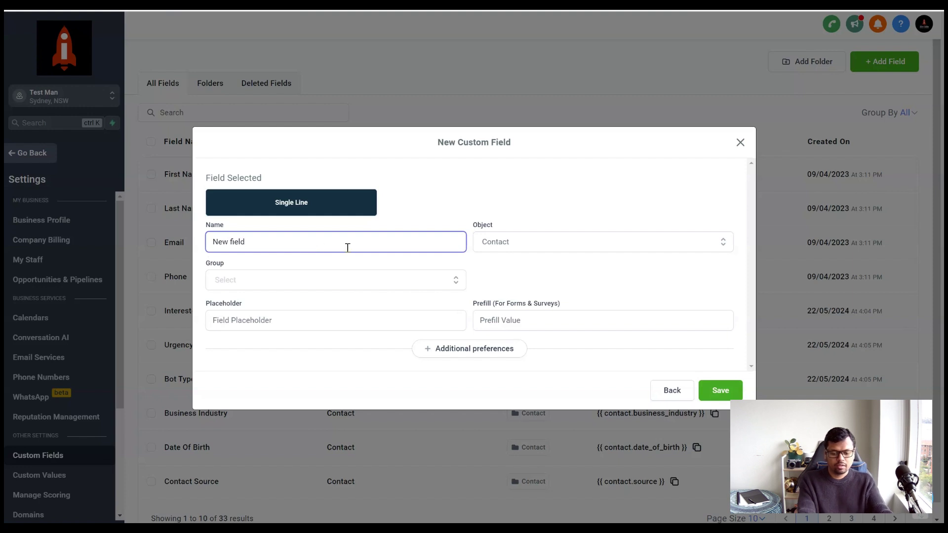
{"action": "left_click", "coordinate": [297, 287]}
{"action": "left_click", "coordinate": [252, 344]}
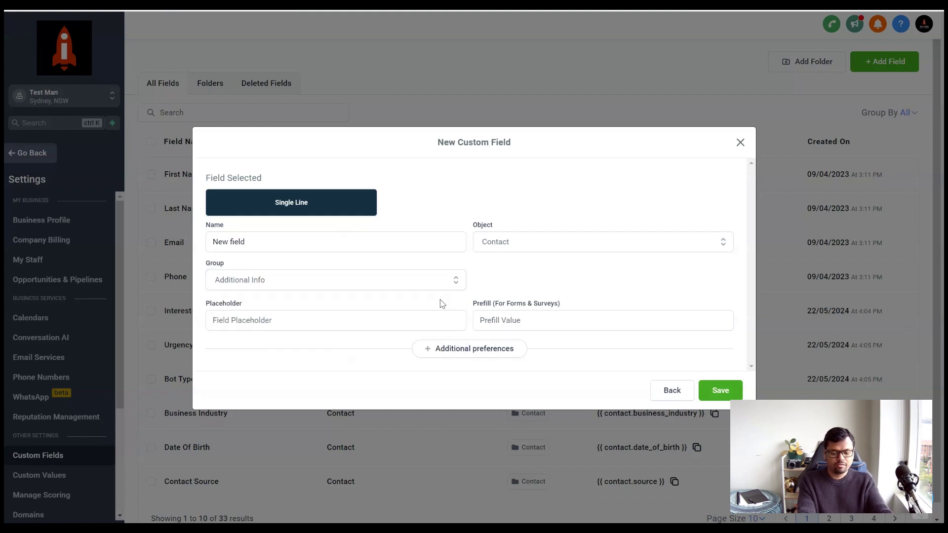
{"action": "left_click", "coordinate": [717, 391]}
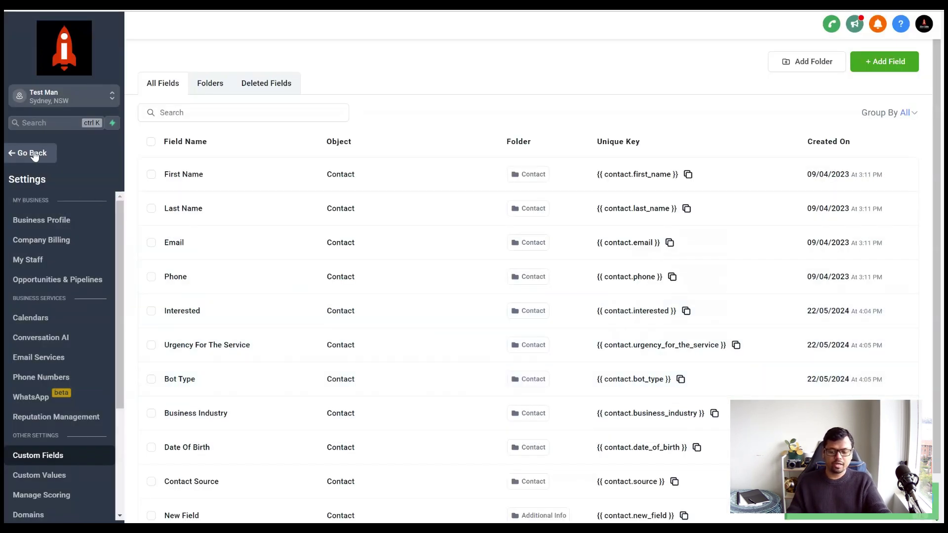
- Return to the Person G contact record and look for the new custom field in its Additional Info section
{"action": "left_click", "coordinate": [32, 153]}
{"action": "scroll", "coordinate": [217, 214], "scroll_direction": "down", "scroll_amount": 4}
{"action": "scroll", "coordinate": [179, 183], "scroll_direction": "up", "scroll_amount": 3}
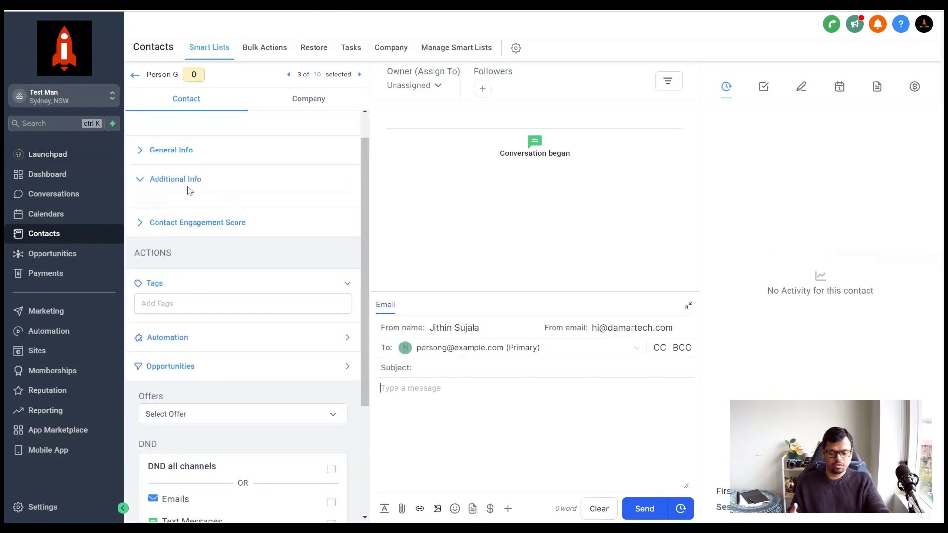
{"action": "left_click", "coordinate": [177, 183]}
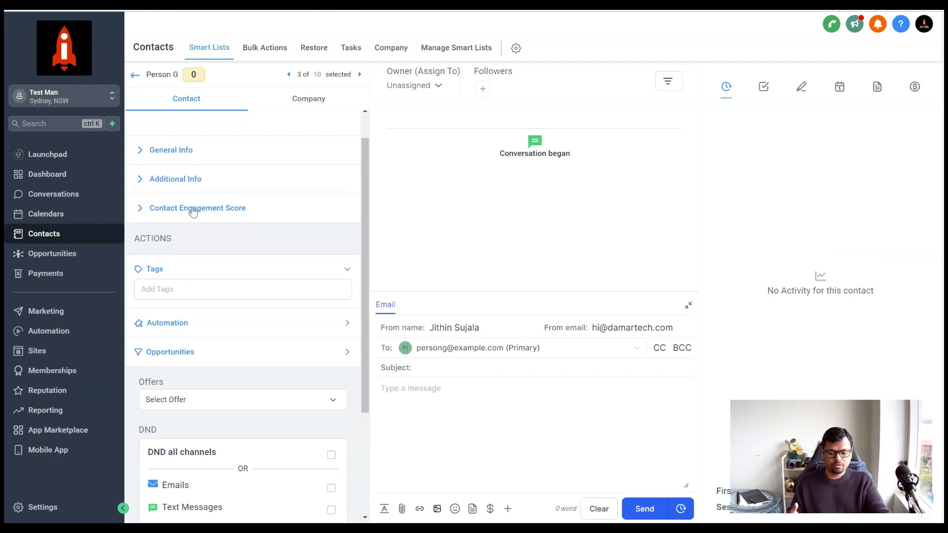
{"action": "left_click", "coordinate": [186, 182]}
{"action": "scroll", "coordinate": [214, 285], "scroll_direction": "down", "scroll_amount": 3}
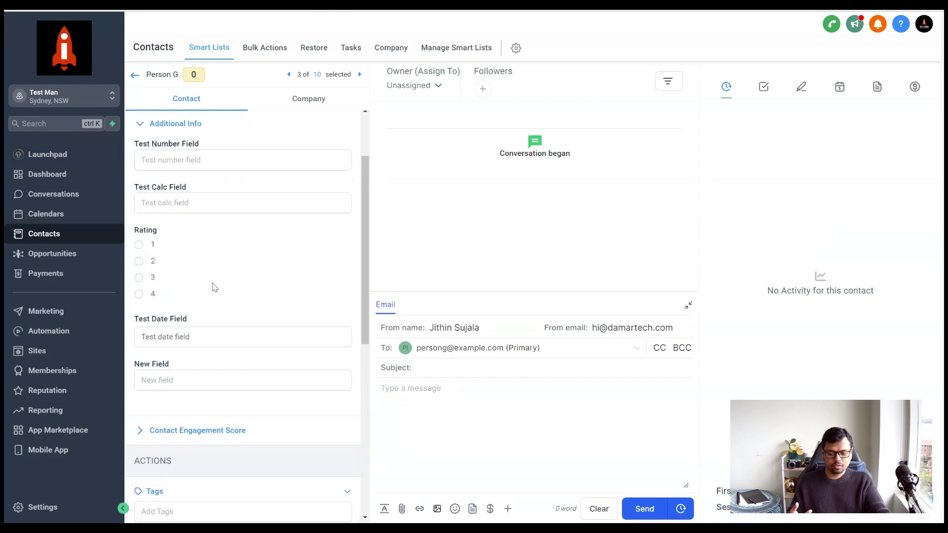
{"action": "left_click", "coordinate": [147, 324]}
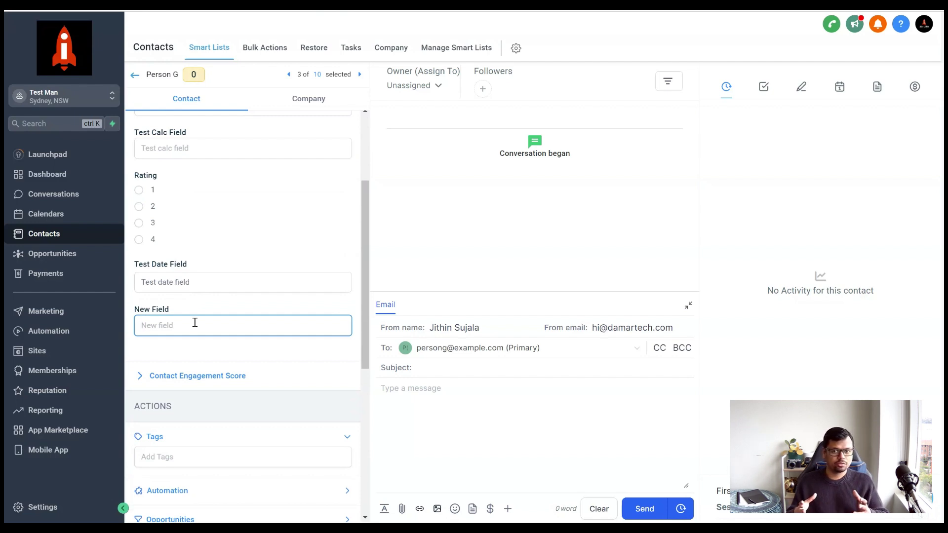
- Examine the custom fields list in the settings, including the name fields, Email, Urgency For The Service and Bot Type
{"action": "left_click", "coordinate": [48, 507]}
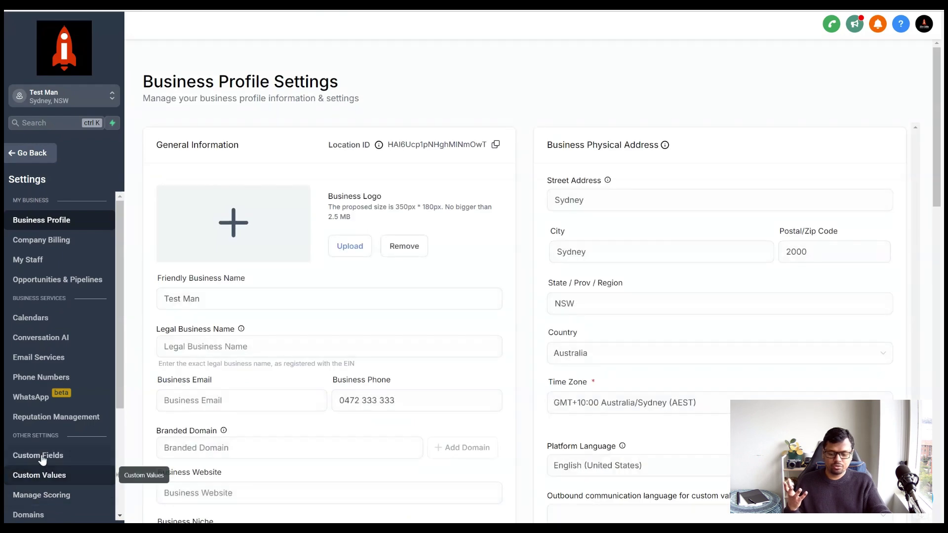
{"action": "left_click", "coordinate": [41, 457]}
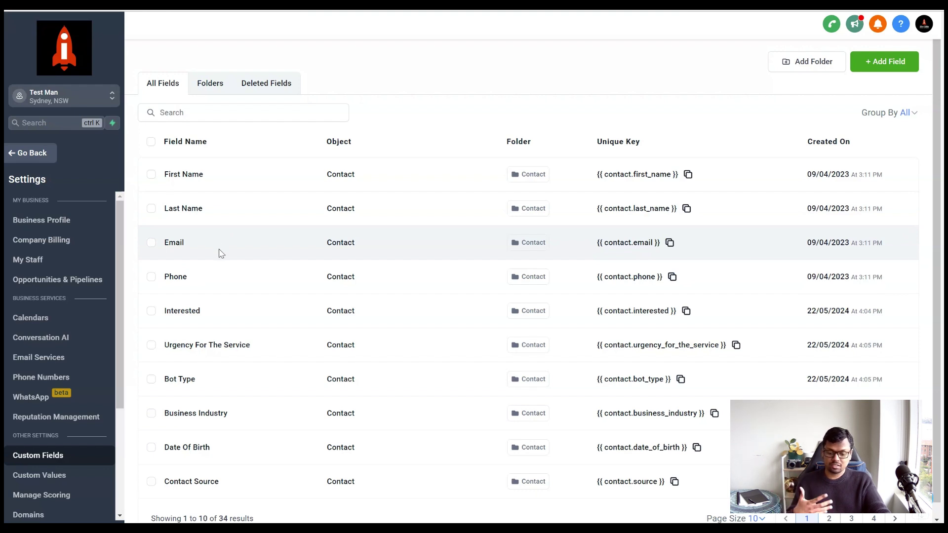
{"action": "left_click_drag", "start_coordinate": [162, 174], "coordinate": [195, 190]}
{"action": "double_click", "coordinate": [192, 208]}
{"action": "double_click", "coordinate": [176, 243]}
{"action": "left_click", "coordinate": [211, 276]}
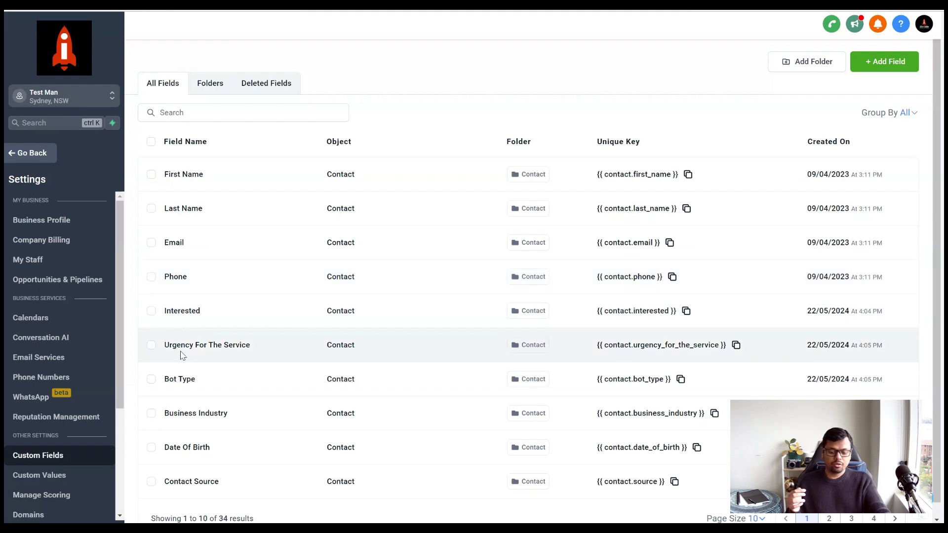
{"action": "left_click_drag", "start_coordinate": [168, 346], "coordinate": [256, 349]}
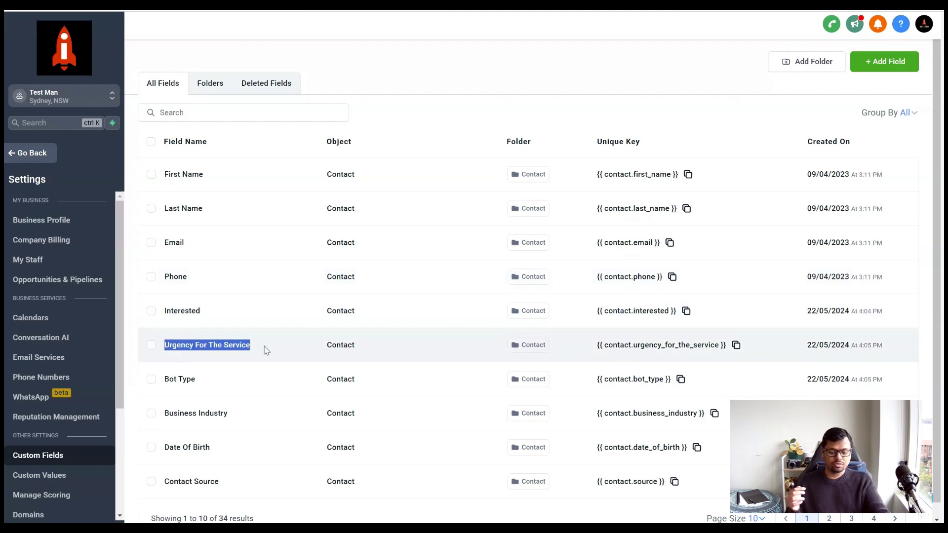
{"action": "left_click", "coordinate": [247, 373]}
{"action": "left_click_drag", "start_coordinate": [194, 390], "coordinate": [154, 393]}
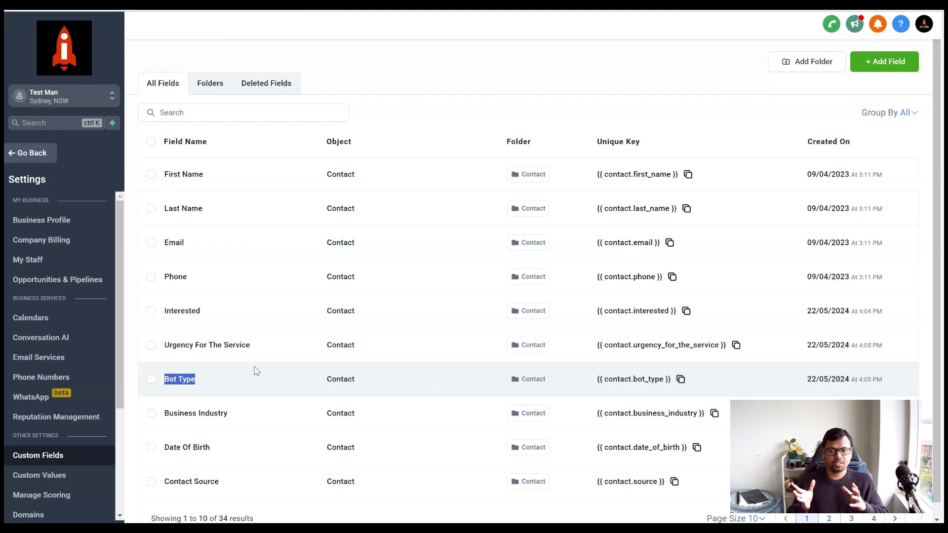
{"action": "left_click", "coordinate": [437, 101]}
{"action": "scroll", "coordinate": [437, 101], "scroll_direction": "down", "scroll_amount": 1}
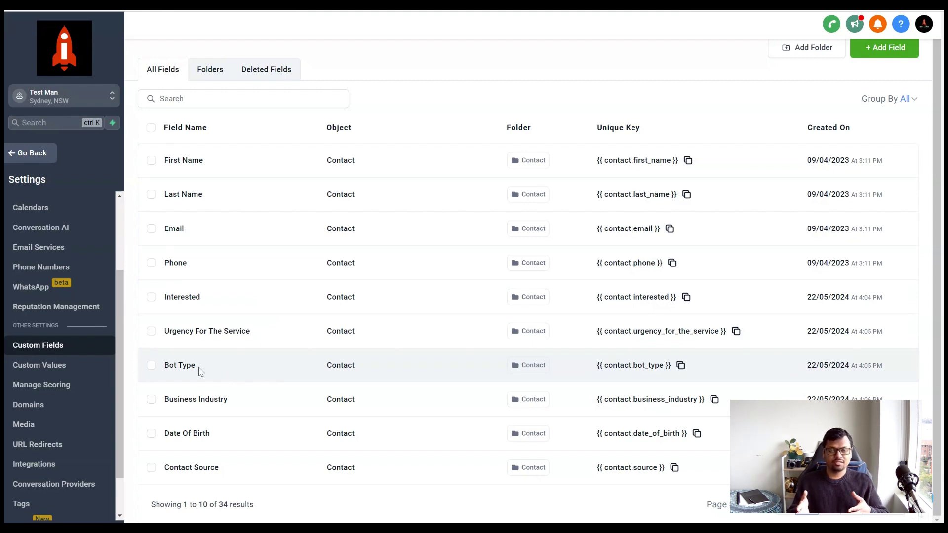
{"action": "scroll", "coordinate": [60, 346], "scroll_direction": "down", "scroll_amount": 1}
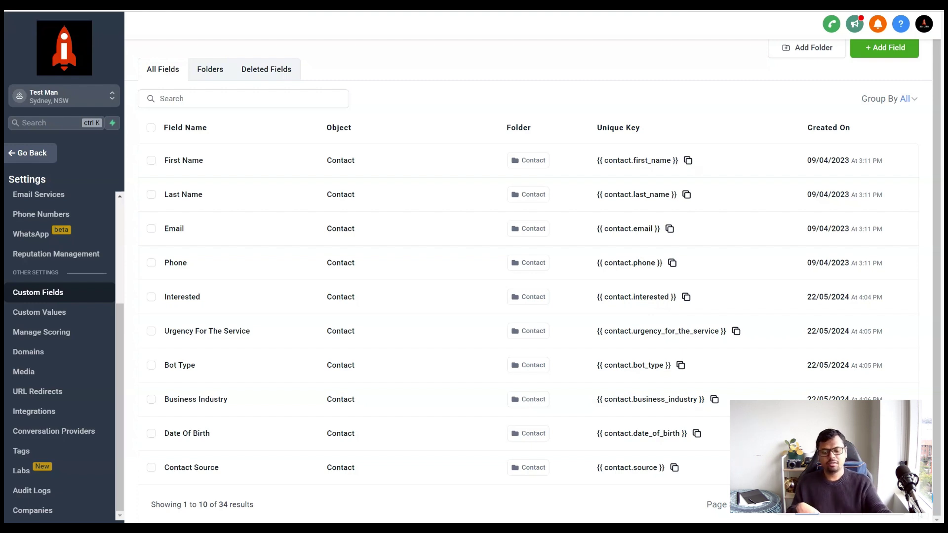
- Go back to the Person G contact record and save a note reading "Note 1"
{"action": "left_click", "coordinate": [33, 153]}
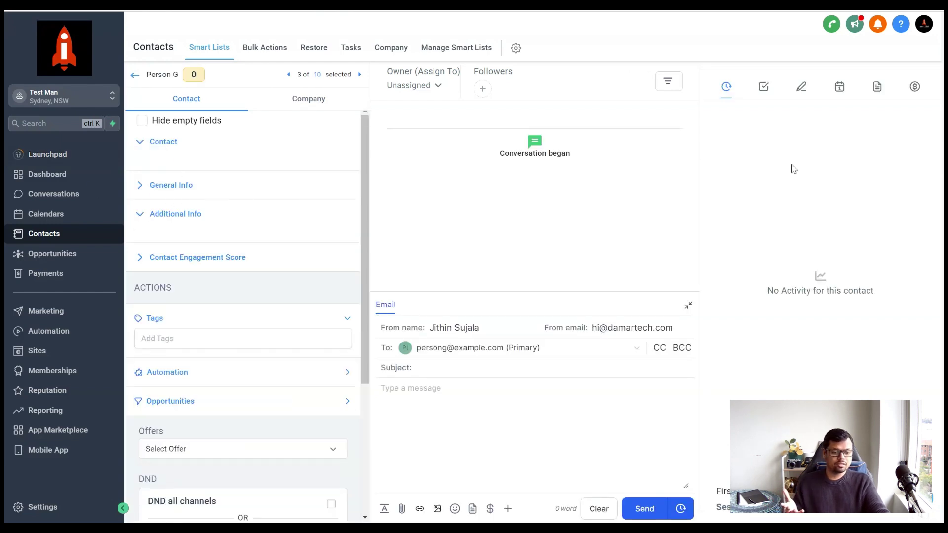
{"action": "left_click", "coordinate": [803, 89]}
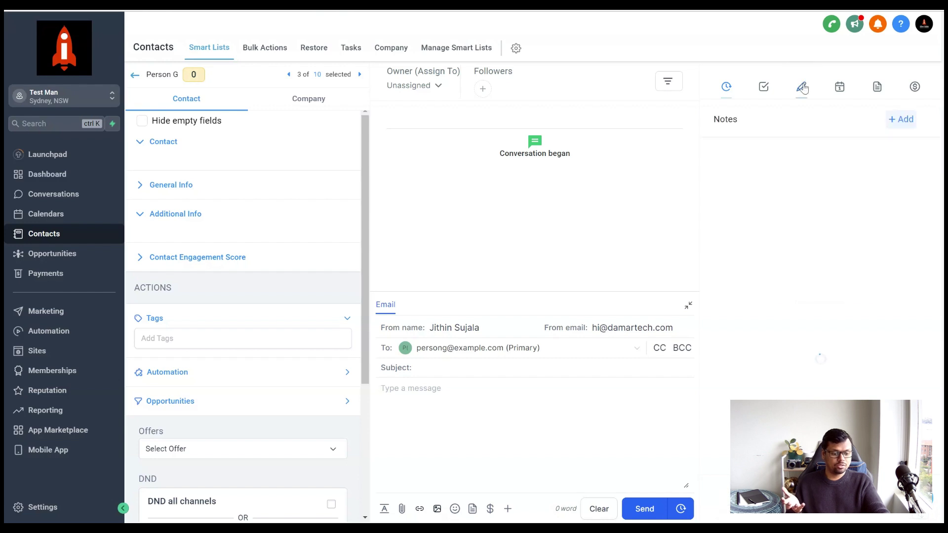
{"action": "left_click", "coordinate": [906, 119]}
{"action": "left_click", "coordinate": [770, 144]}
{"action": "type", "text": "Note 1"}
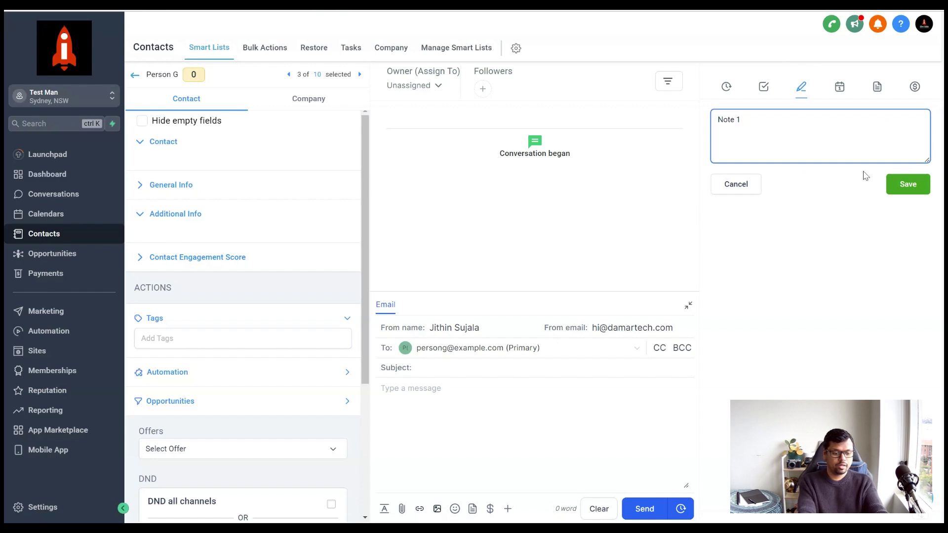
{"action": "left_click", "coordinate": [904, 185]}
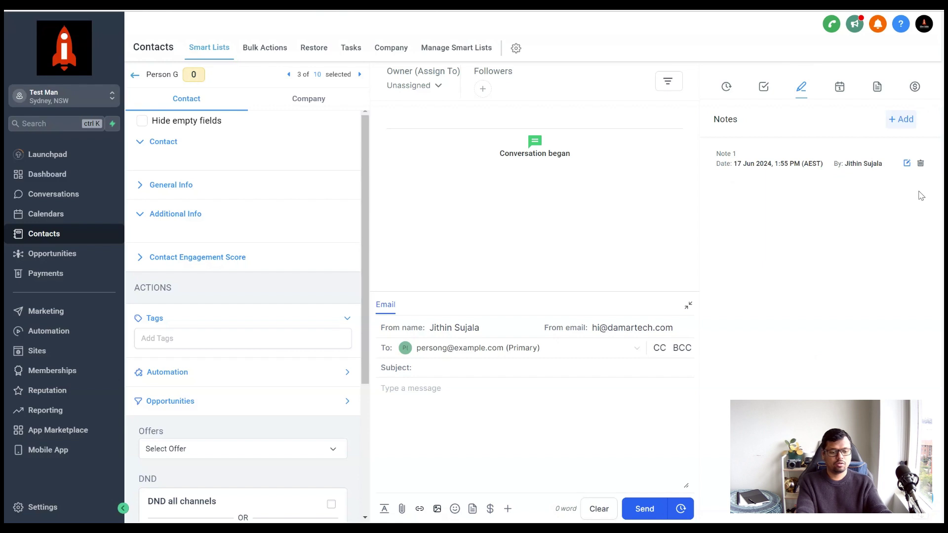
- Add and save a second note reading "Note 2" on the contact
{"action": "left_click", "coordinate": [903, 129]}
{"action": "type", "text": "Note 2"}
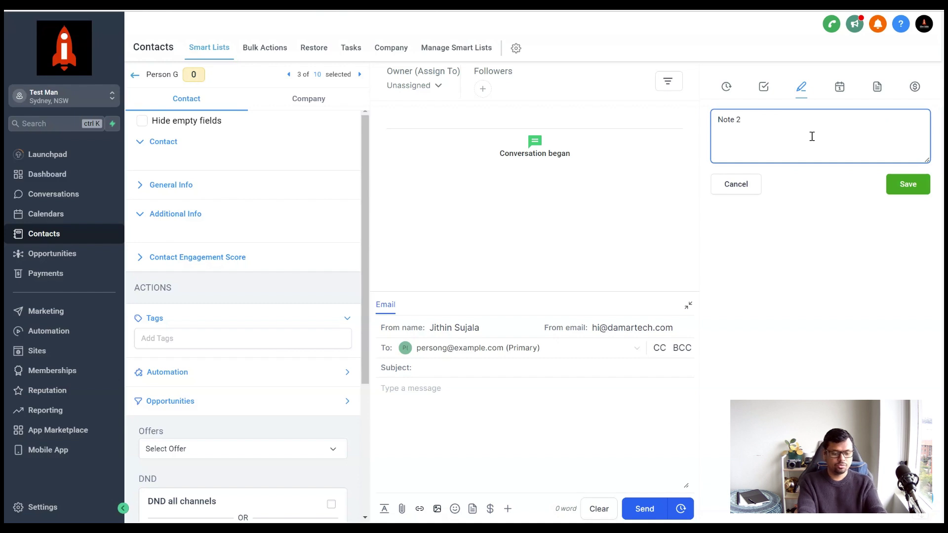
{"action": "left_click", "coordinate": [895, 184]}
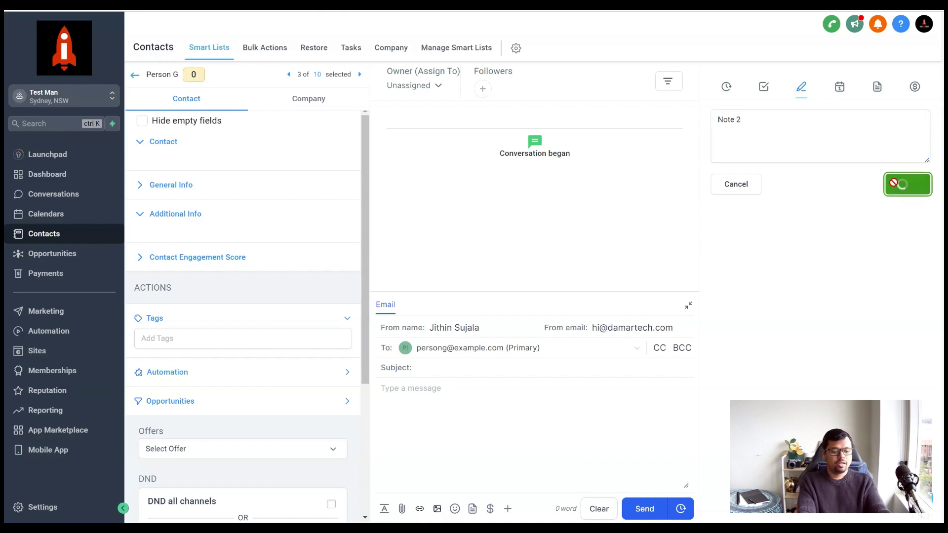